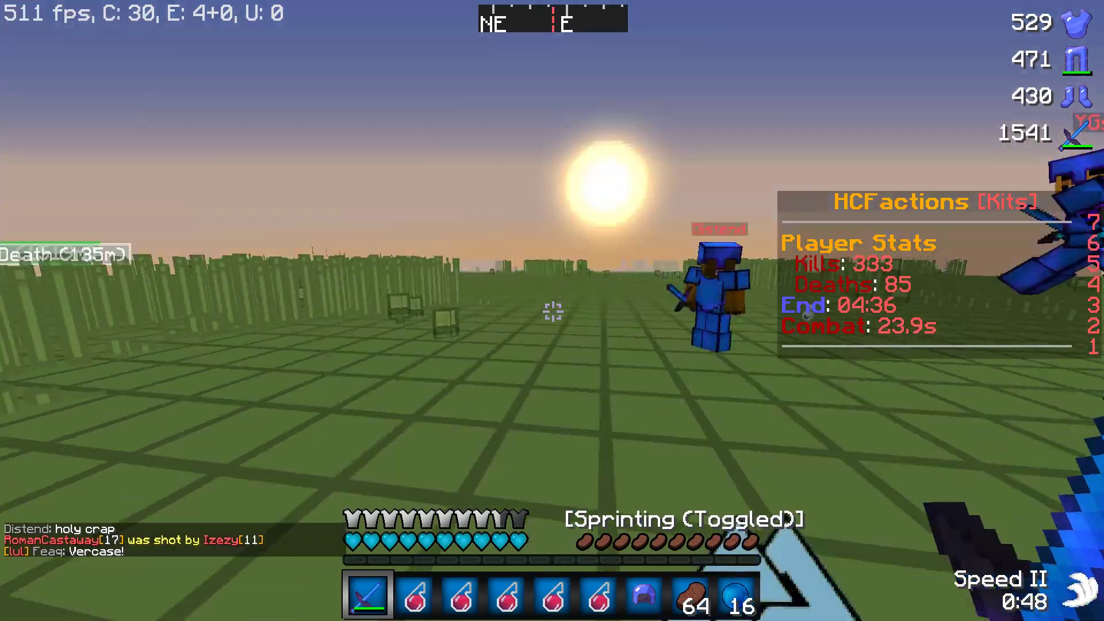
Attack the blue-armoured opponent with the diamond sword and heal with the splash potion in the second hotbar slot.
{"action": "key", "text": "w"}
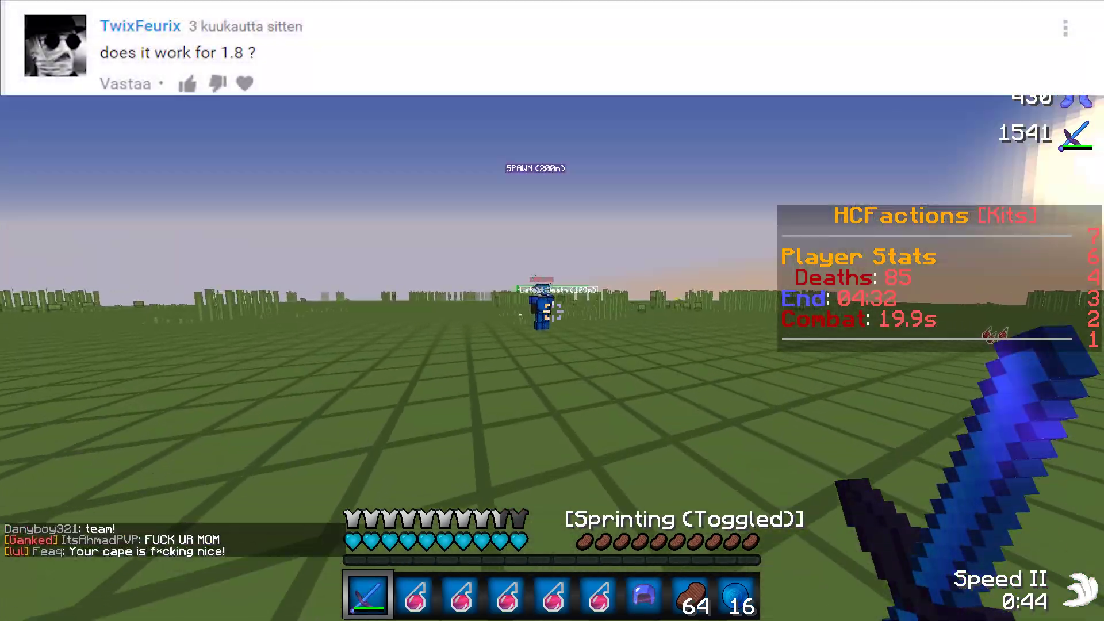
{"action": "left_click", "coordinate": [553, 313]}
{"action": "left_click", "coordinate": [553, 313]}
{"action": "left_click", "coordinate": [553, 313]}
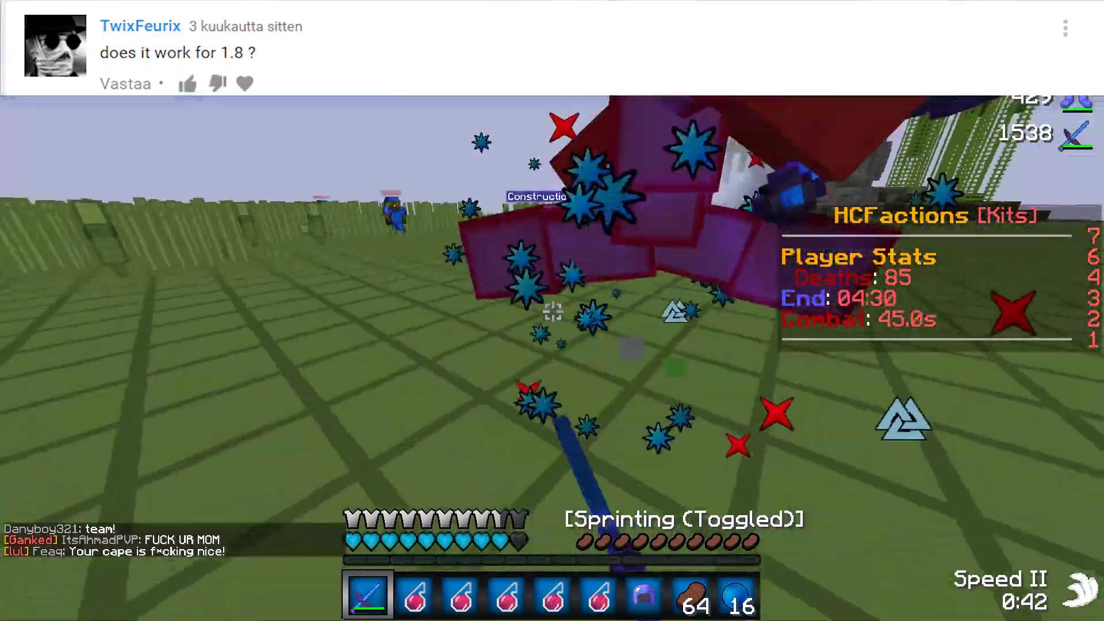
{"action": "left_click", "coordinate": [553, 313]}
{"action": "left_click", "coordinate": [553, 313]}
{"action": "left_click", "coordinate": [554, 312]}
{"action": "key", "text": "2"}
{"action": "right_click", "coordinate": [553, 313]}
{"action": "key", "text": "1"}
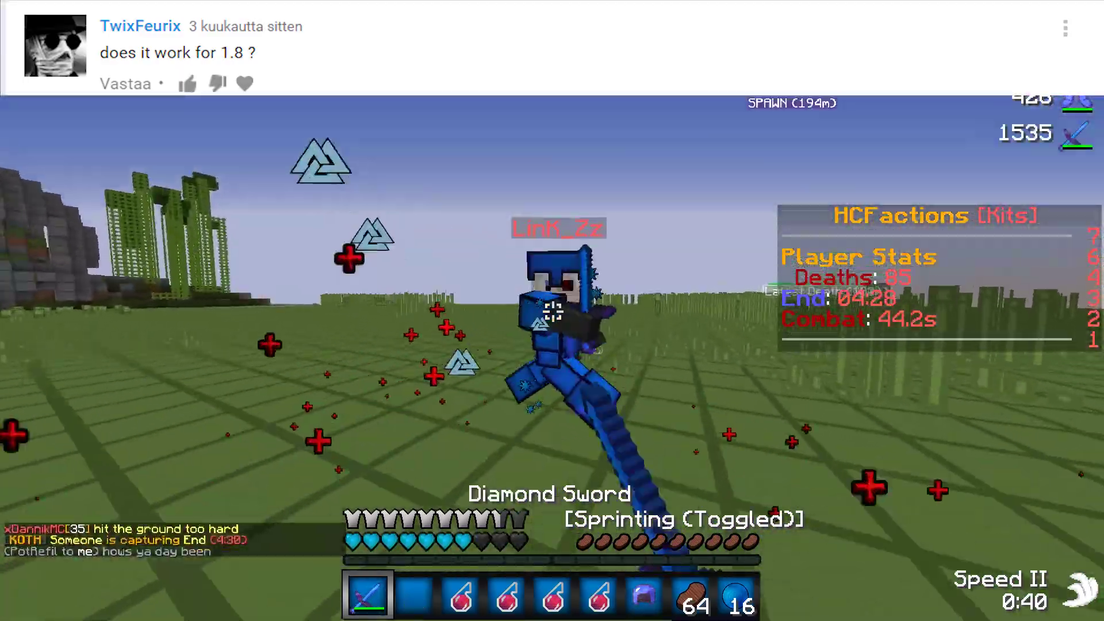
Pursue the opponent across the field and keep striking with the diamond sword.
{"action": "left_click", "coordinate": [553, 312]}
{"action": "left_click", "coordinate": [552, 312]}
{"action": "left_click", "coordinate": [553, 312]}
{"action": "left_click", "coordinate": [553, 312]}
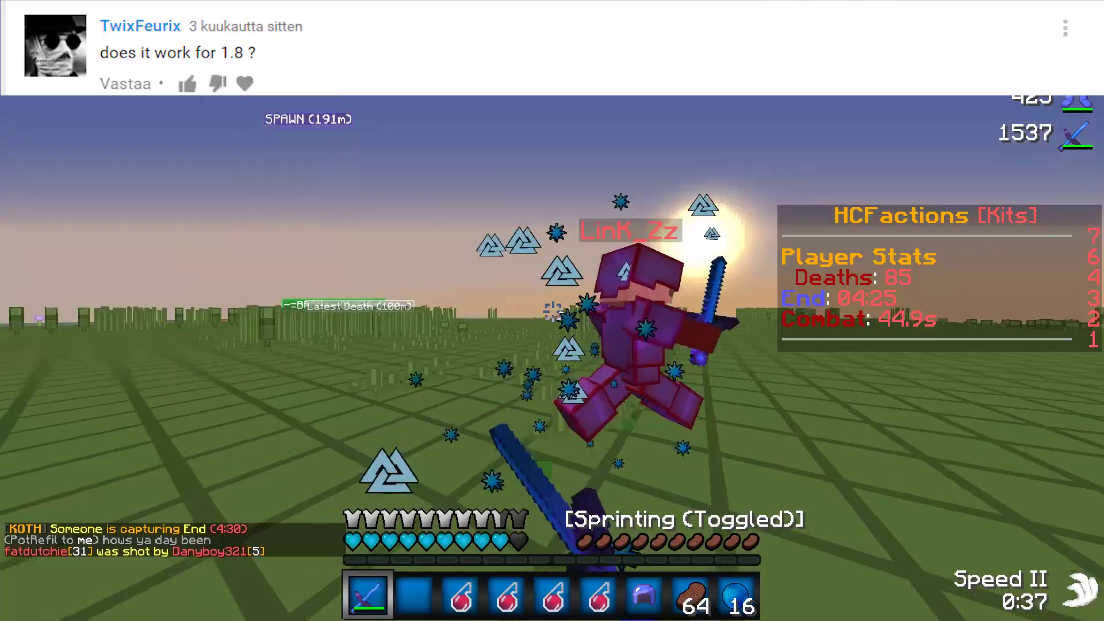
{"action": "left_click", "coordinate": [553, 313]}
{"action": "left_click", "coordinate": [553, 313]}
{"action": "left_click", "coordinate": [553, 313]}
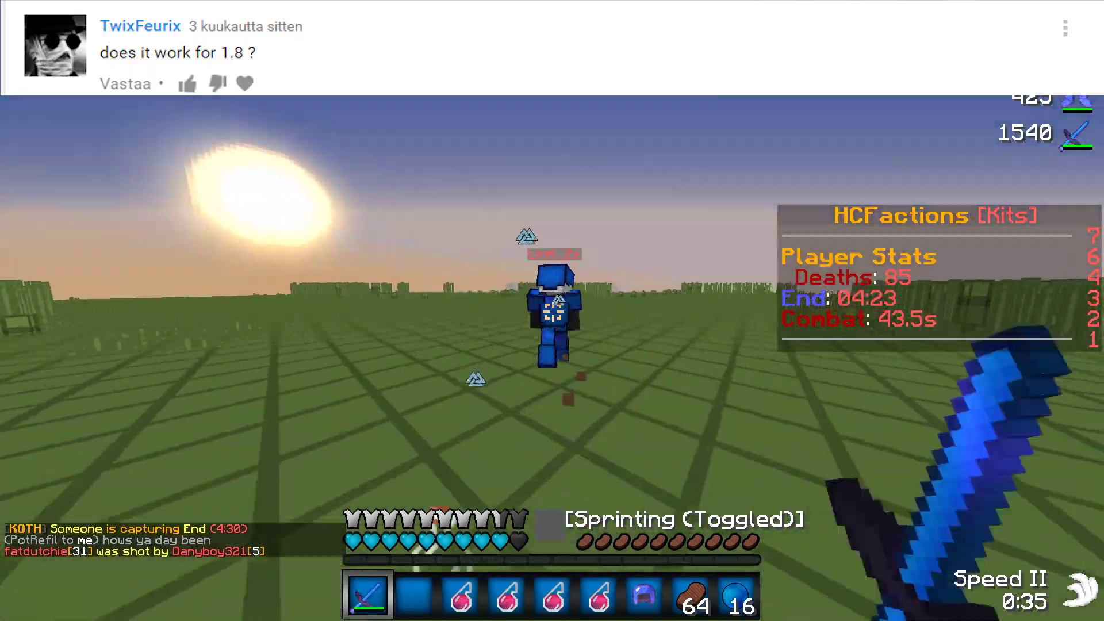
{"action": "left_click", "coordinate": [553, 313]}
{"action": "left_click", "coordinate": [553, 312]}
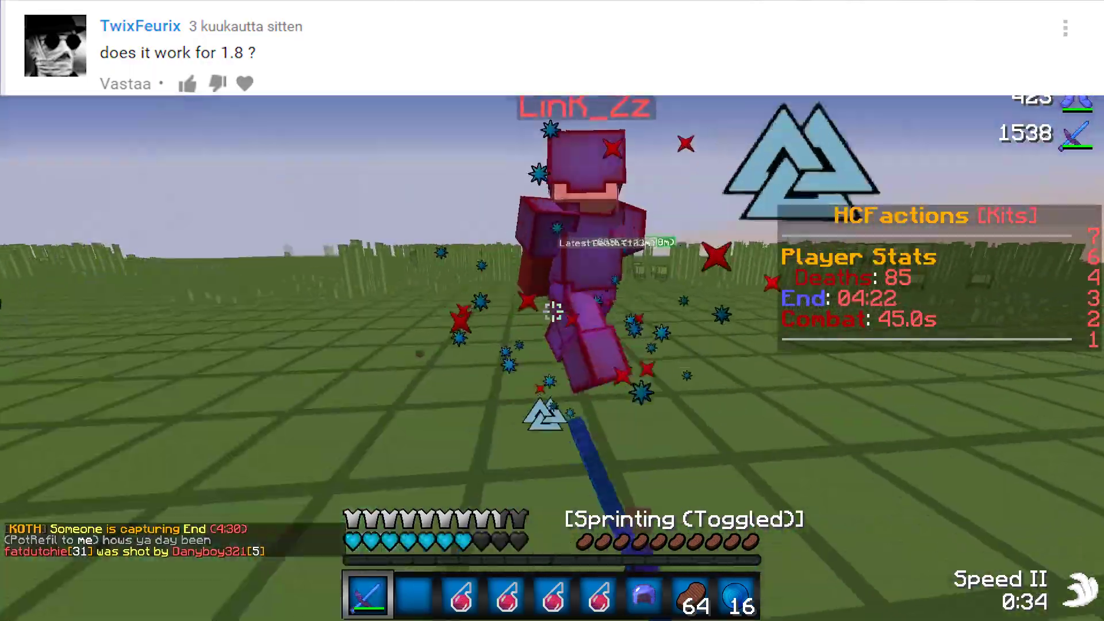
{"action": "left_click", "coordinate": [552, 312]}
{"action": "left_click", "coordinate": [552, 313]}
{"action": "left_click", "coordinate": [553, 312]}
{"action": "left_click", "coordinate": [552, 313]}
{"action": "left_click", "coordinate": [553, 313]}
{"action": "left_click", "coordinate": [553, 312]}
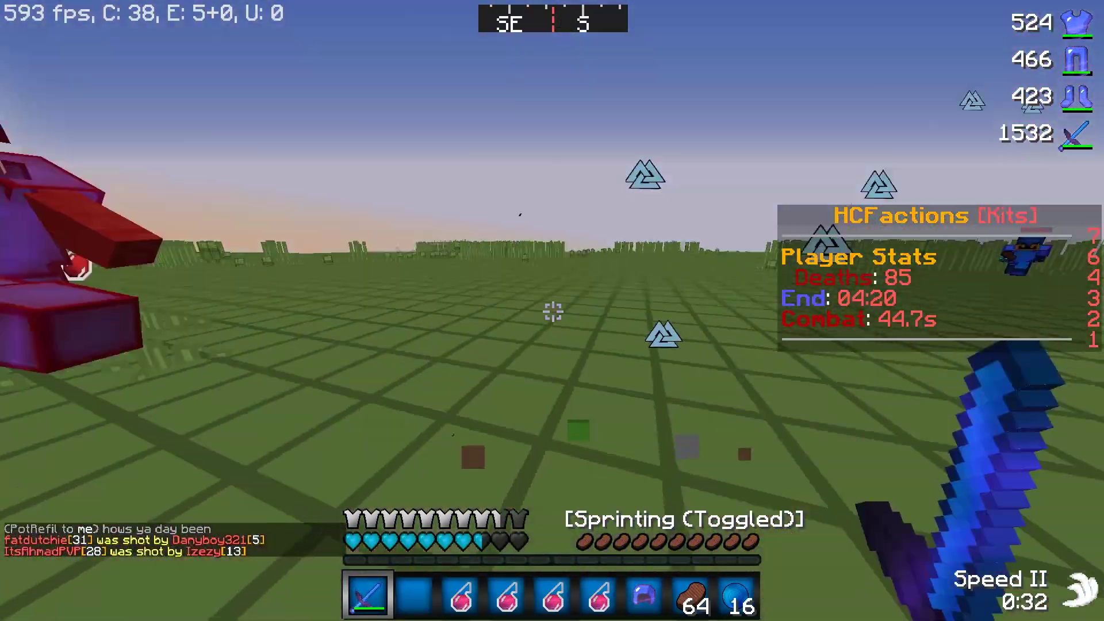
Strike the opponent again, heal with the splash potion in the third hotbar slot and re-equip the sword.
{"action": "left_click", "coordinate": [553, 313]}
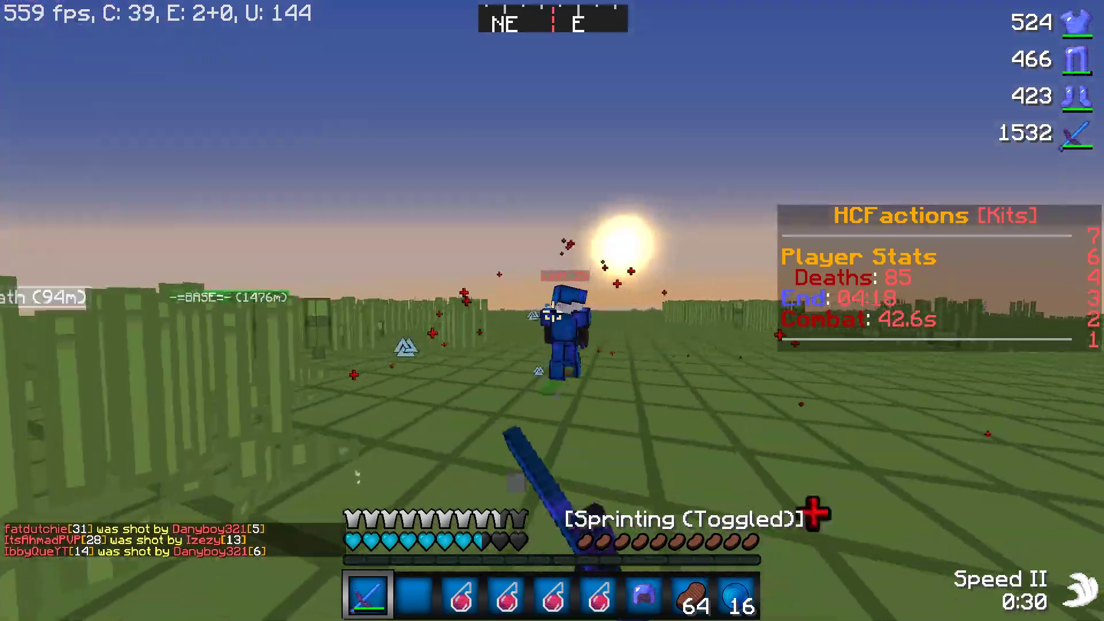
{"action": "left_click", "coordinate": [553, 313]}
{"action": "left_click", "coordinate": [553, 313]}
{"action": "left_click", "coordinate": [553, 312]}
{"action": "left_click", "coordinate": [553, 312]}
{"action": "key", "text": "3"}
{"action": "right_click", "coordinate": [553, 313]}
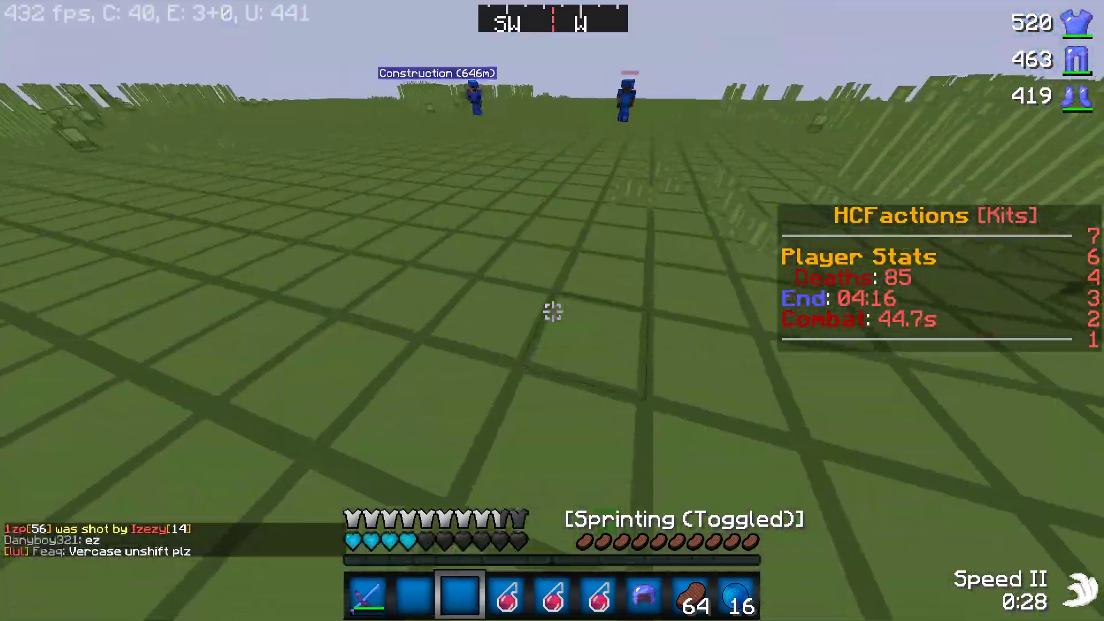
{"action": "key", "text": "1"}
Resume the close-range fight and land a series of sword hits on the opponent.
{"action": "left_click", "coordinate": [552, 312]}
{"action": "left_click", "coordinate": [553, 312]}
{"action": "left_click", "coordinate": [553, 313]}
{"action": "left_click", "coordinate": [553, 312]}
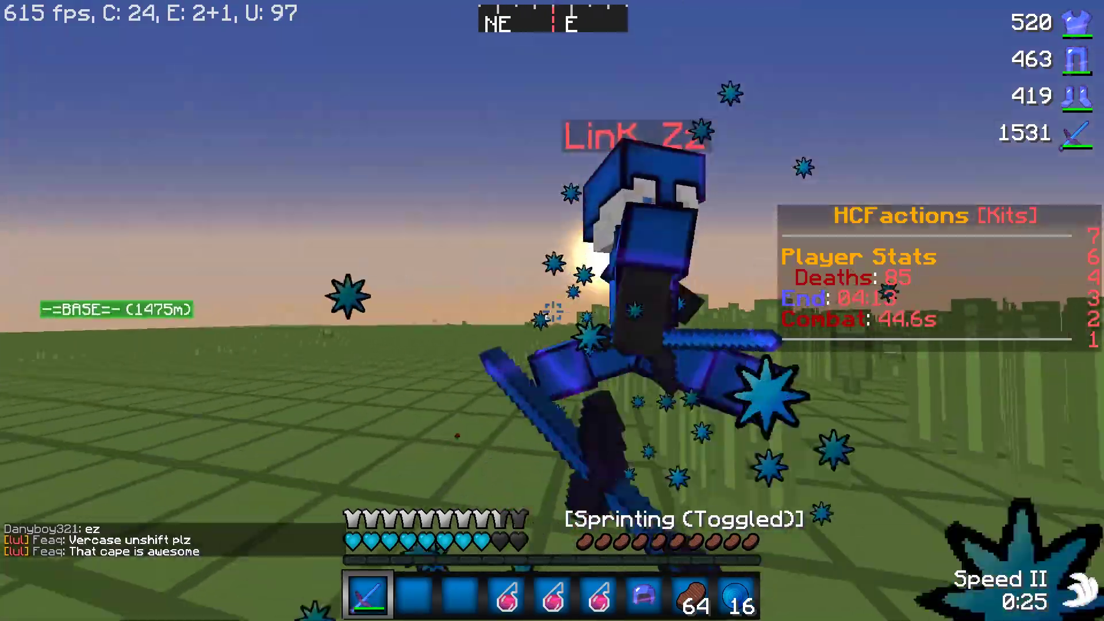
{"action": "left_click", "coordinate": [553, 312]}
{"action": "left_click", "coordinate": [553, 313]}
{"action": "left_click", "coordinate": [553, 312]}
{"action": "left_click", "coordinate": [552, 312]}
{"action": "left_click", "coordinate": [553, 313]}
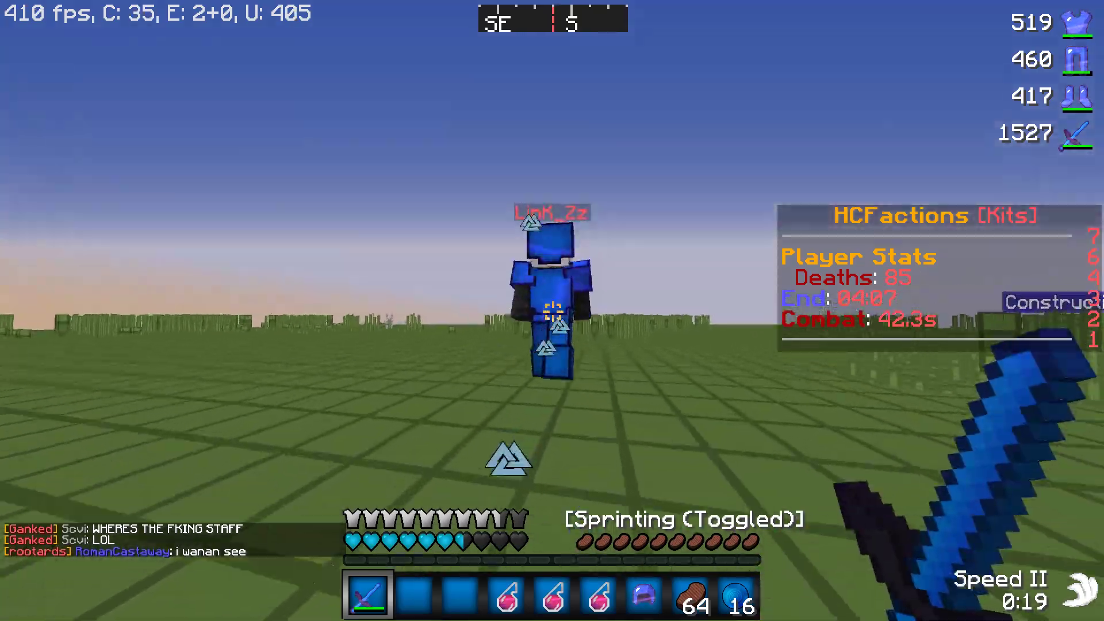
Hit the opponent ahead and restore health with the splash potion in the fourth hotbar slot.
{"action": "left_click", "coordinate": [553, 312]}
{"action": "left_click", "coordinate": [552, 313]}
{"action": "left_click", "coordinate": [553, 312]}
{"action": "left_click", "coordinate": [553, 313]}
{"action": "left_click", "coordinate": [553, 313]}
{"action": "left_click", "coordinate": [553, 312]}
{"action": "key", "text": "4"}
{"action": "right_click", "coordinate": [552, 313]}
{"action": "key", "text": "1"}
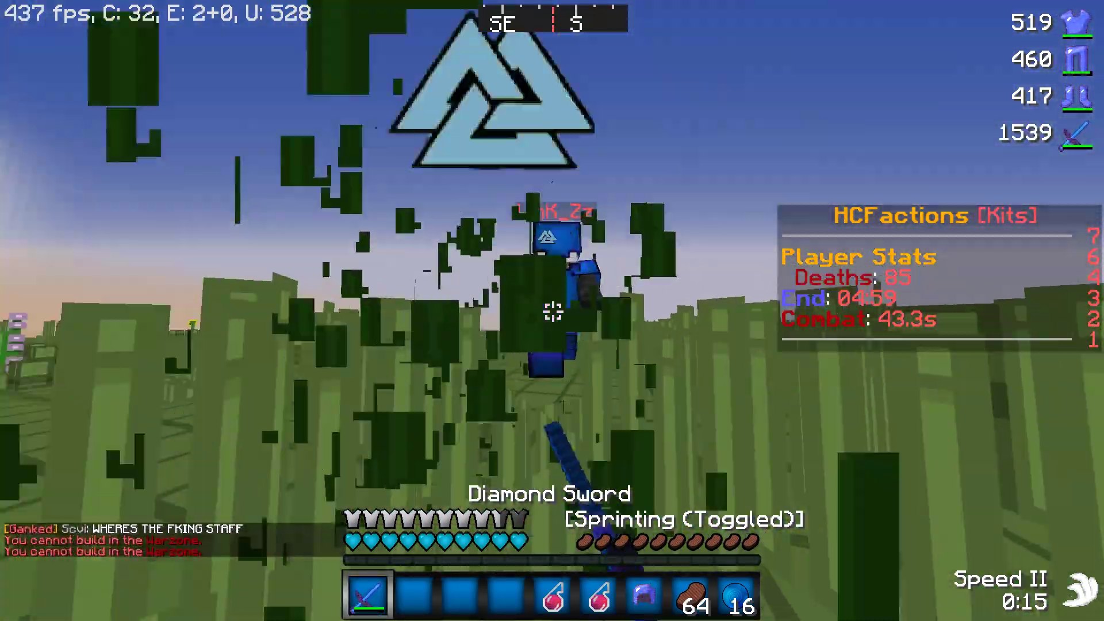
Cut through the tall plants after the opponent and strike them repeatedly with the diamond sword.
{"action": "left_click", "coordinate": [553, 312]}
{"action": "right_click", "coordinate": [552, 313]}
{"action": "left_click", "coordinate": [553, 312]}
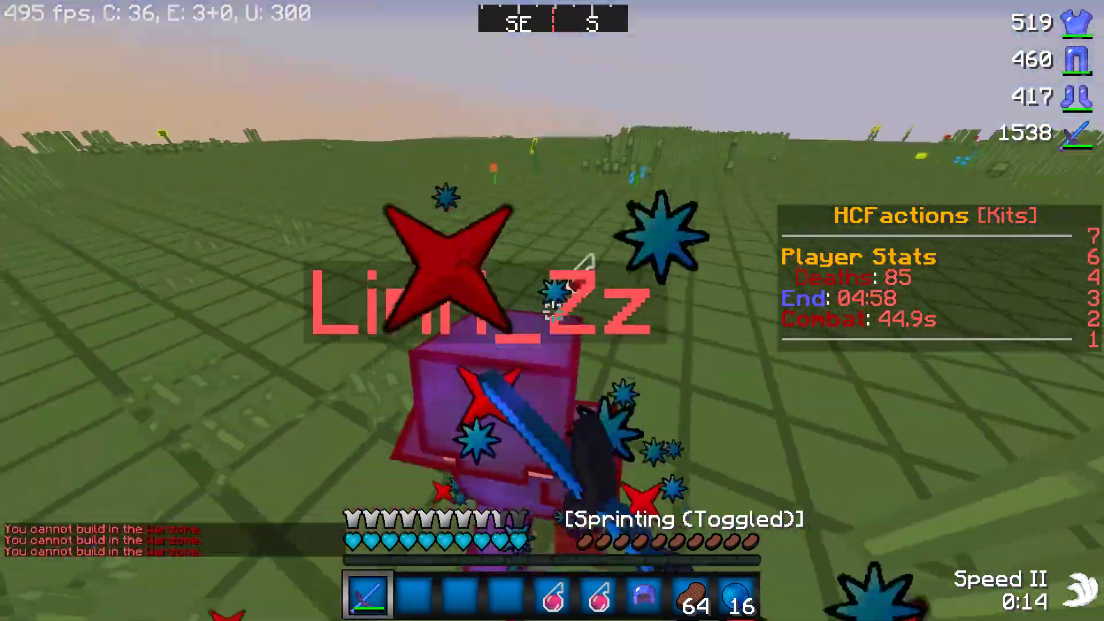
{"action": "left_click", "coordinate": [553, 313]}
{"action": "left_click", "coordinate": [553, 313]}
{"action": "left_click", "coordinate": [553, 313]}
{"action": "left_click", "coordinate": [553, 312]}
{"action": "left_click", "coordinate": [553, 312]}
{"action": "left_click", "coordinate": [553, 313]}
{"action": "left_click", "coordinate": [553, 313]}
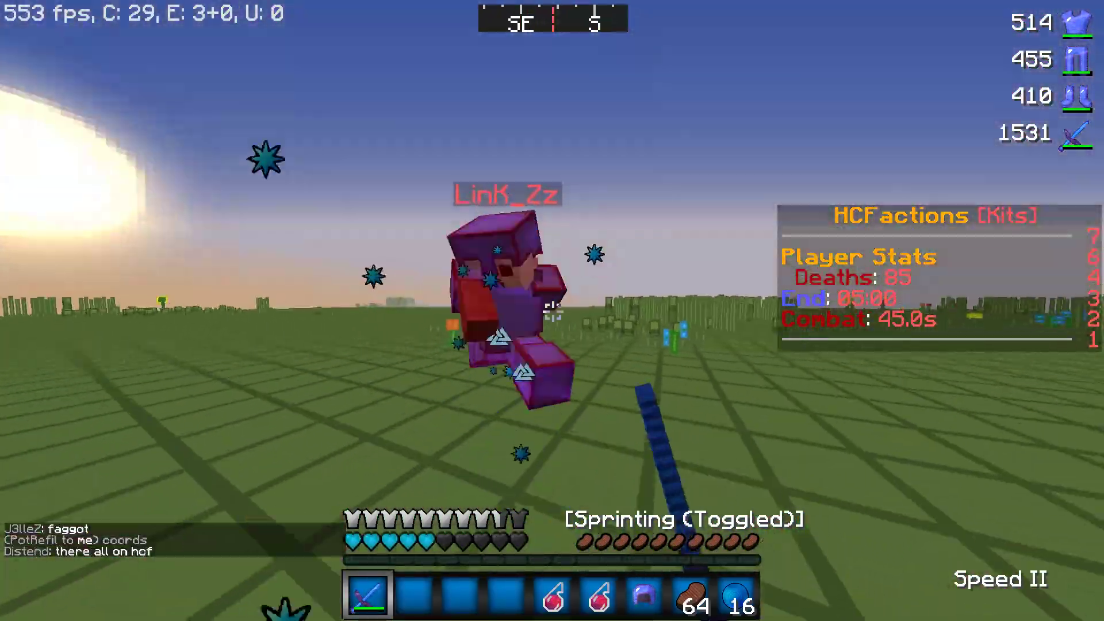
Keep attacking the opponent and heal with the splash potion in the sixth hotbar slot.
{"action": "left_click", "coordinate": [552, 312]}
{"action": "left_click", "coordinate": [553, 312]}
{"action": "left_click", "coordinate": [553, 312]}
{"action": "left_click", "coordinate": [553, 312]}
{"action": "key", "text": "6"}
{"action": "right_click", "coordinate": [553, 312]}
{"action": "key", "text": "1"}
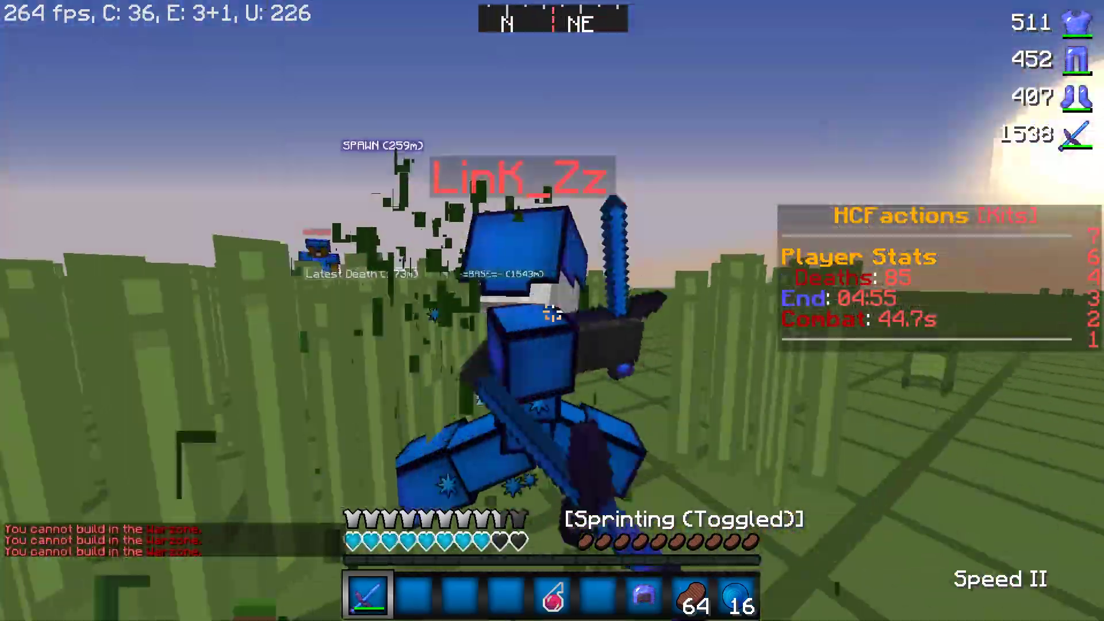
Follow the opponent out of the plants into the open field with continued sword strikes.
{"action": "left_click", "coordinate": [553, 313]}
{"action": "left_click", "coordinate": [553, 312]}
{"action": "left_click", "coordinate": [553, 313]}
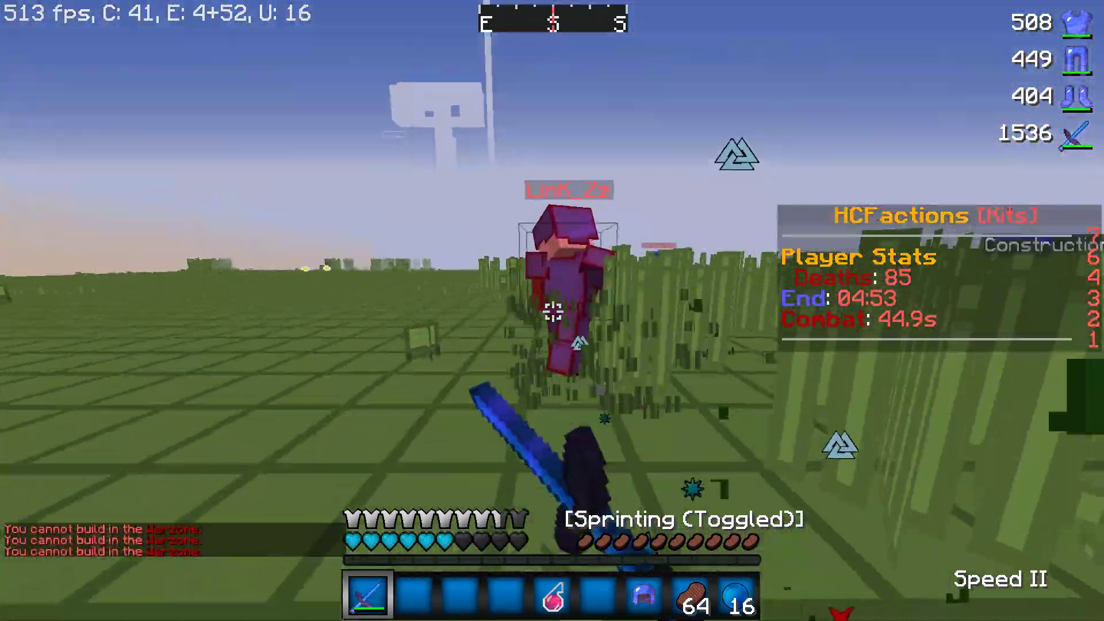
{"action": "left_click", "coordinate": [553, 312]}
{"action": "left_click", "coordinate": [553, 312]}
{"action": "left_click", "coordinate": [553, 313]}
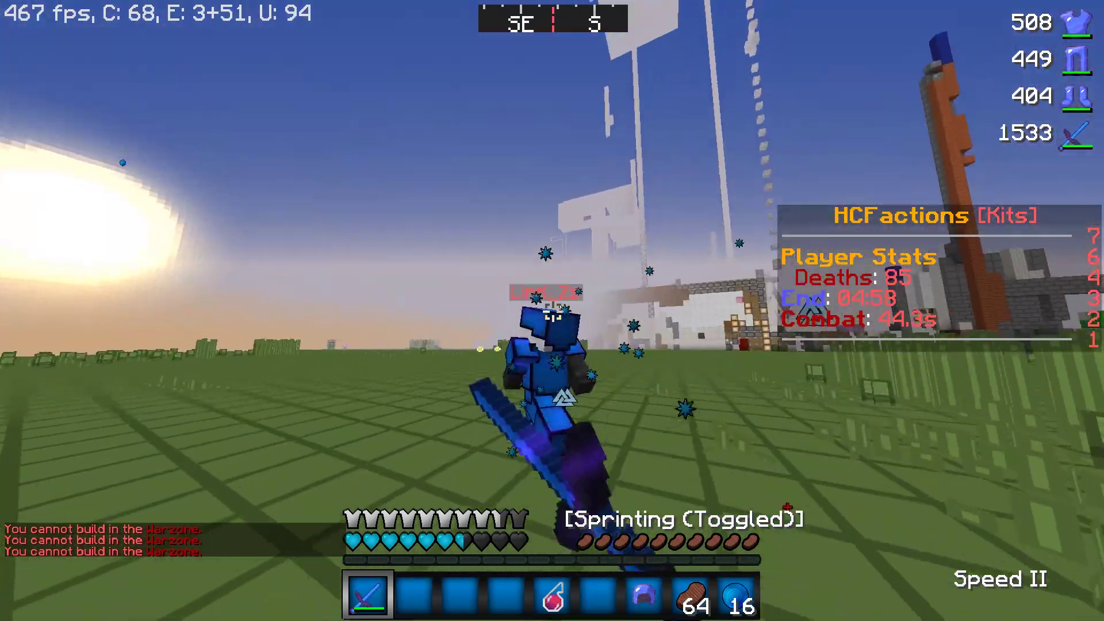
Send the chat message "looooooooooooooL".
{"action": "type", "text": "tlooooooooooooooL"}
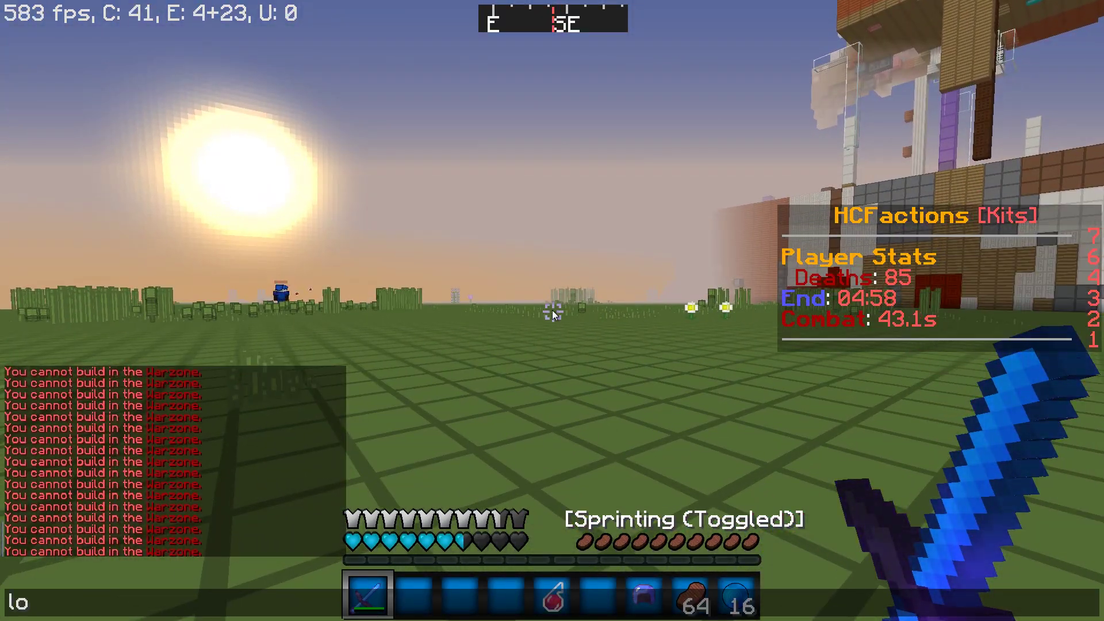
{"action": "key", "text": "Return"}
Refill the hotbar with four Splash Potions of Healing from the inventory and throw the one in the second slot.
{"action": "key", "text": "e"}
{"action": "left_click", "coordinate": [678, 415], "text": "shift"}
{"action": "left_click", "coordinate": [594, 415], "text": "shift"}
{"action": "left_click", "coordinate": [553, 415], "text": "shift"}
{"action": "left_click", "coordinate": [512, 415], "text": "shift"}
{"action": "key", "text": "e"}
{"action": "key", "text": "2"}
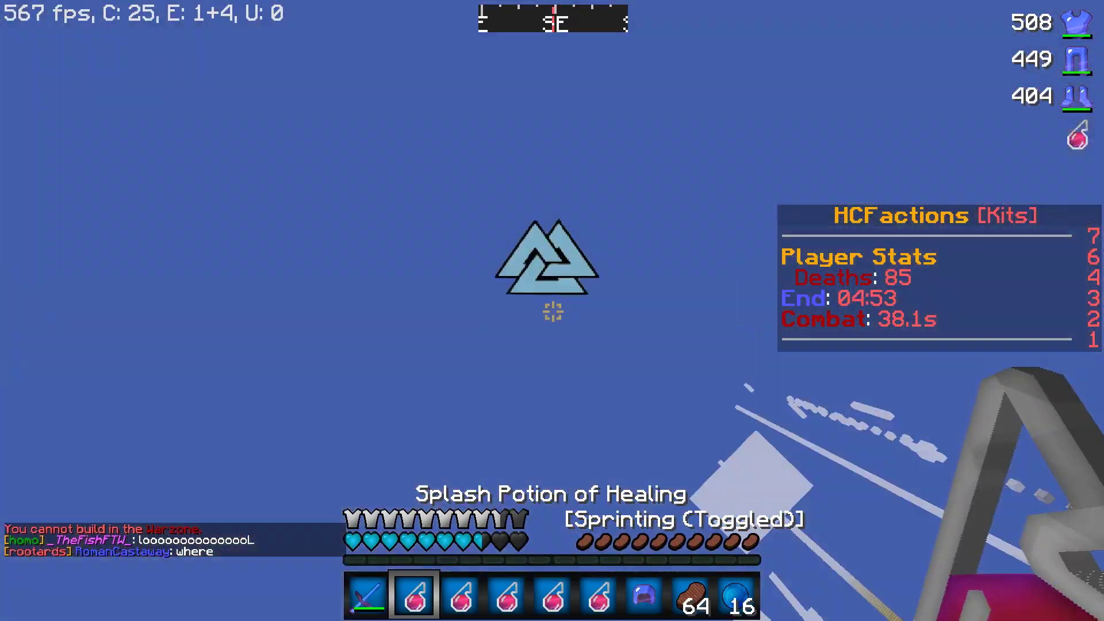
{"action": "right_click", "coordinate": [552, 311]}
{"action": "key", "text": "e"}
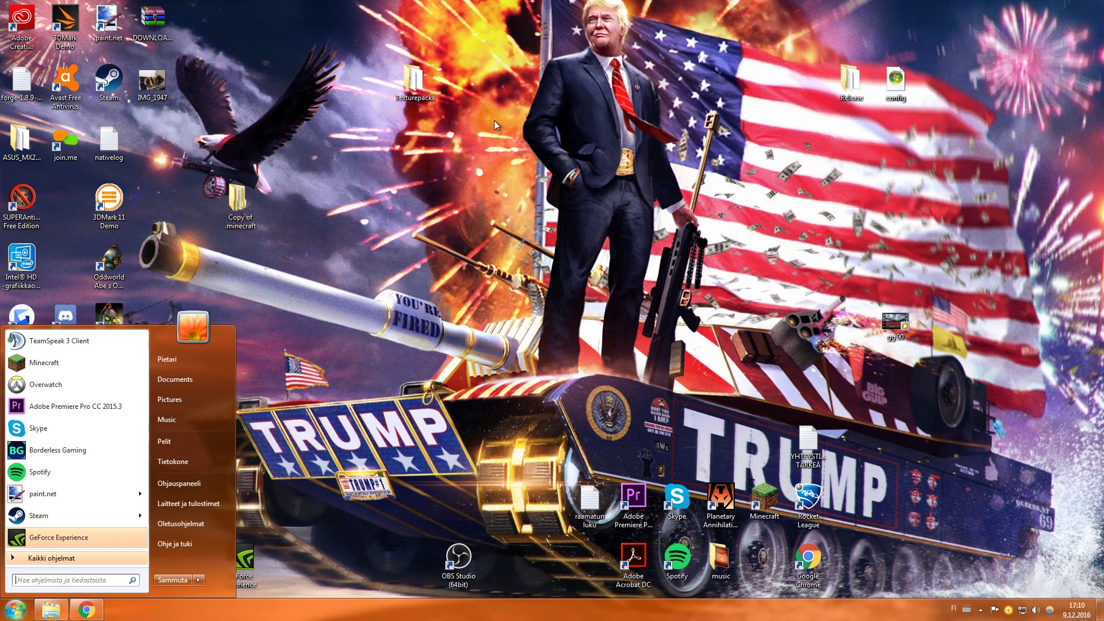
Search Windows for regedit, launch the Registry Editor and allow it to make changes to the computer.
{"action": "left_click", "coordinate": [70, 587]}
{"action": "type", "text": "regedu"}
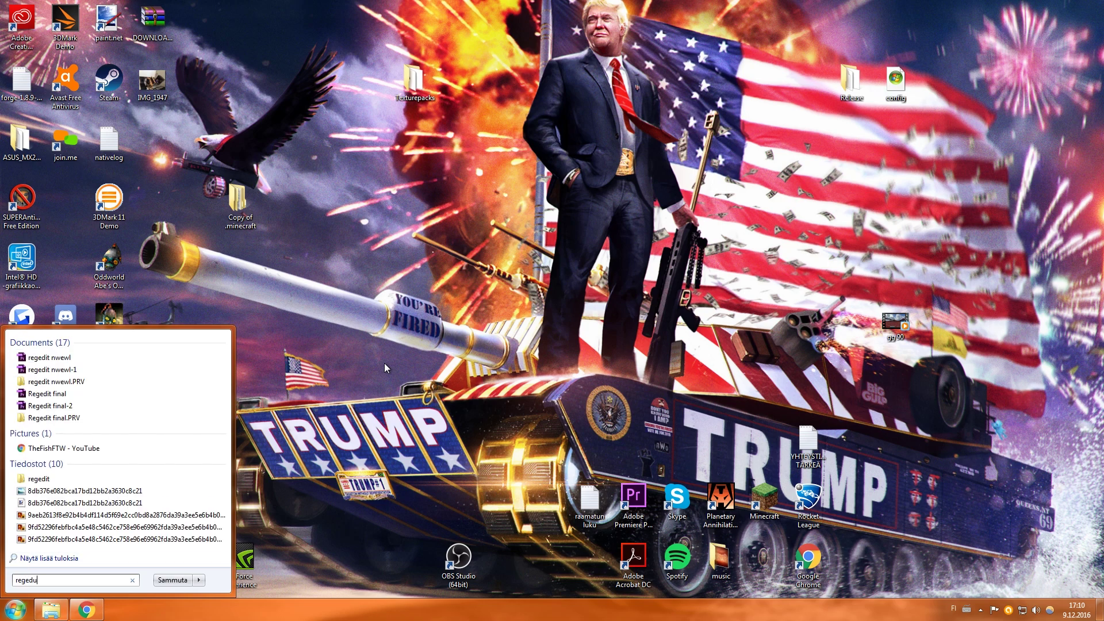
{"action": "key", "text": "BackSpace"}
{"action": "type", "text": "it"}
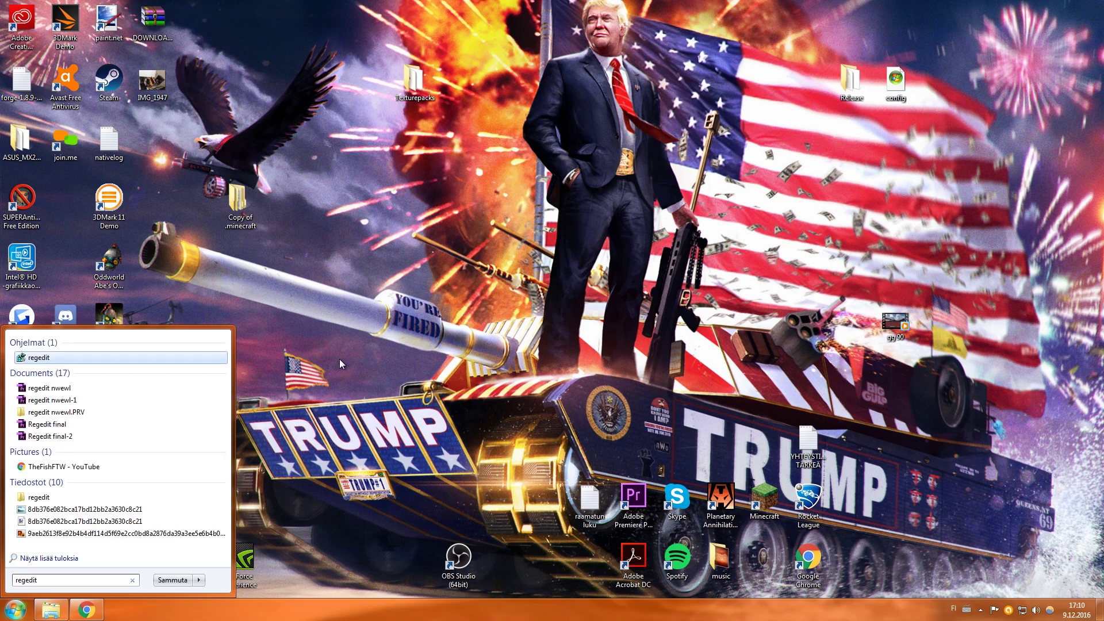
{"action": "key", "text": "Return"}
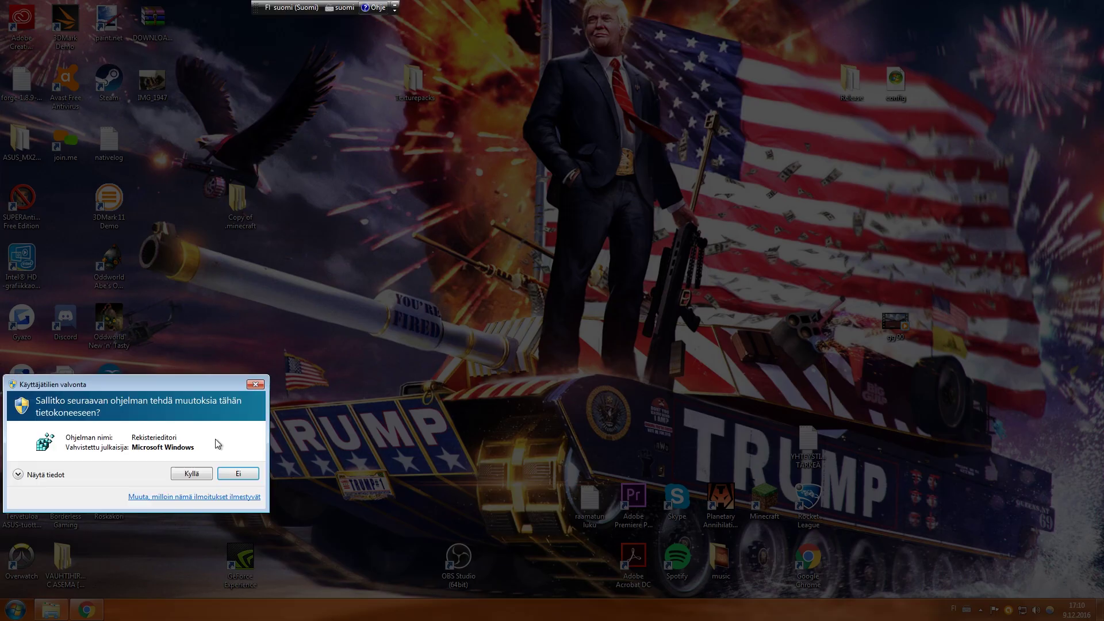
{"action": "left_click", "coordinate": [192, 471]}
Select the {0E495149-8EDC-4579-B424-E03F8E118C06} subkey under Tcpip\Parameters\Interfaces.
{"action": "scroll", "coordinate": [225, 285], "scroll_direction": "up", "scroll_amount": 20}
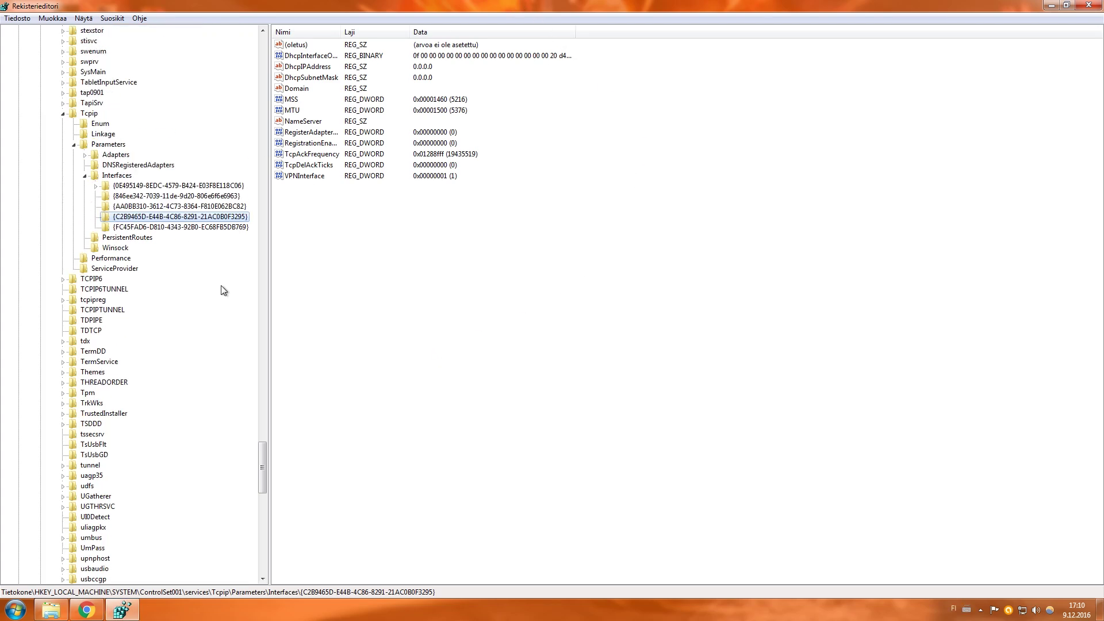
{"action": "left_click_drag", "start_coordinate": [263, 414], "coordinate": [261, 445]}
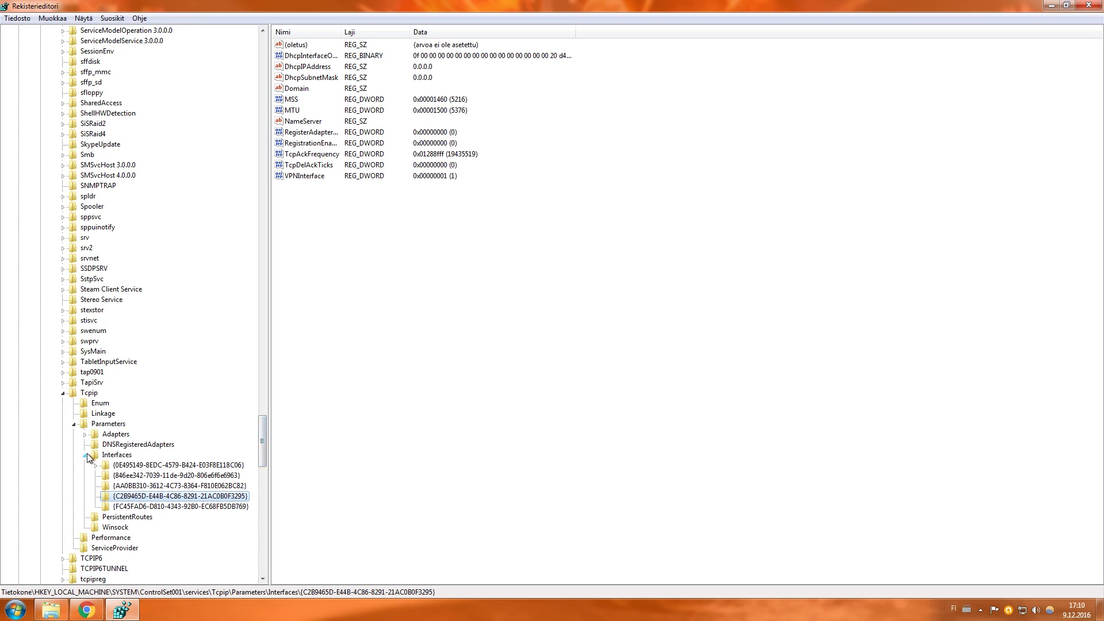
{"action": "left_click", "coordinate": [153, 466]}
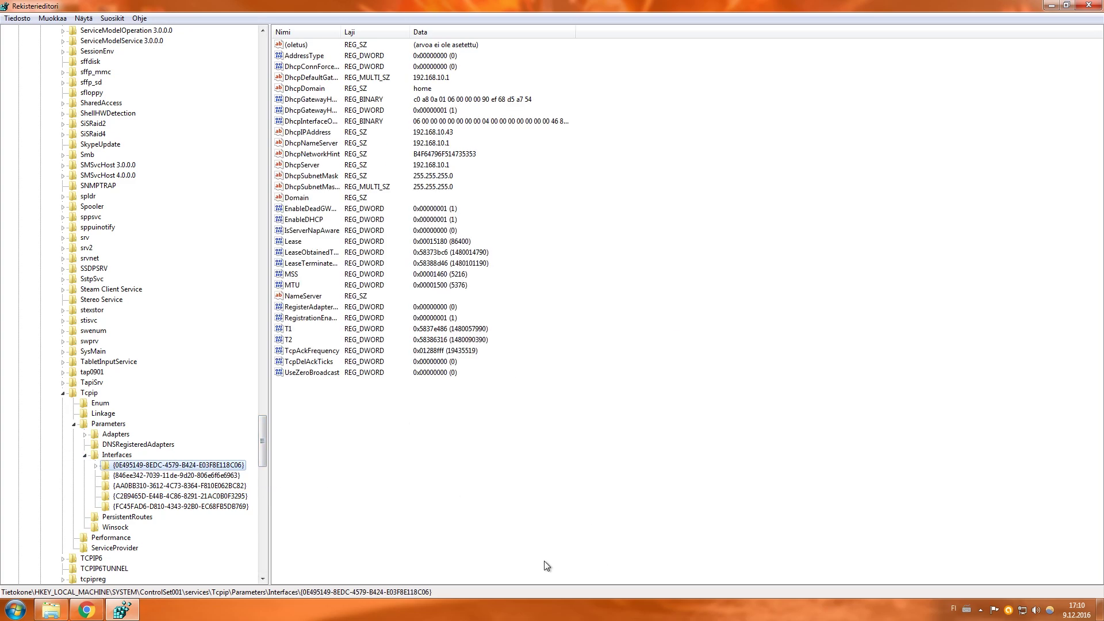
Examine the MSS, MTU, TcpAckFrequency and TcpDelAckTicks values of the first interface subkey.
{"action": "left_click", "coordinate": [292, 286]}
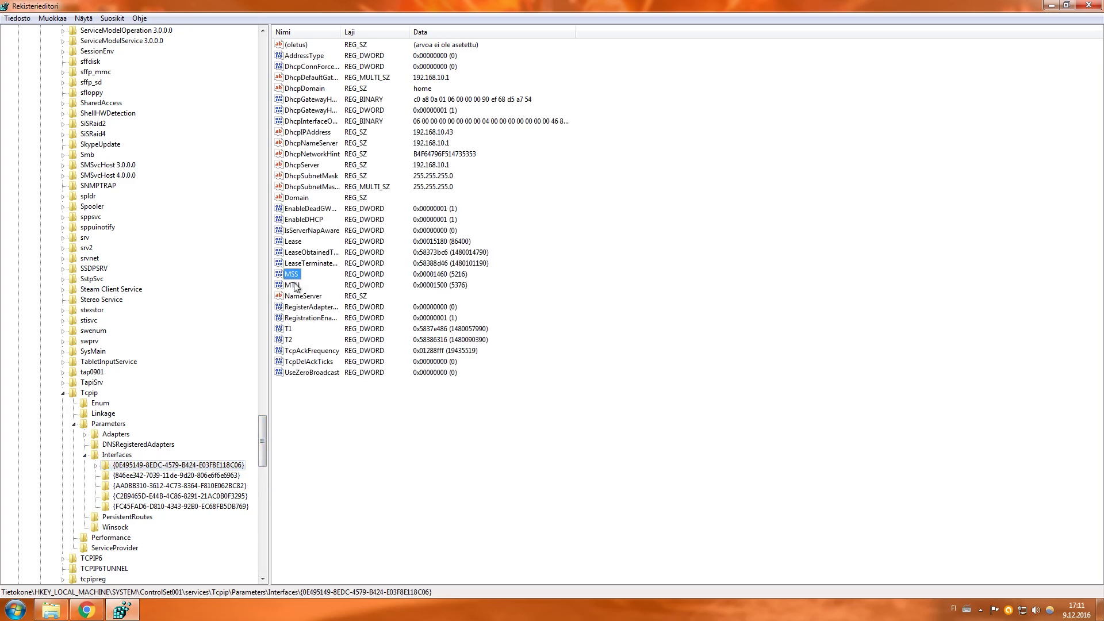
{"action": "left_click", "coordinate": [316, 353]}
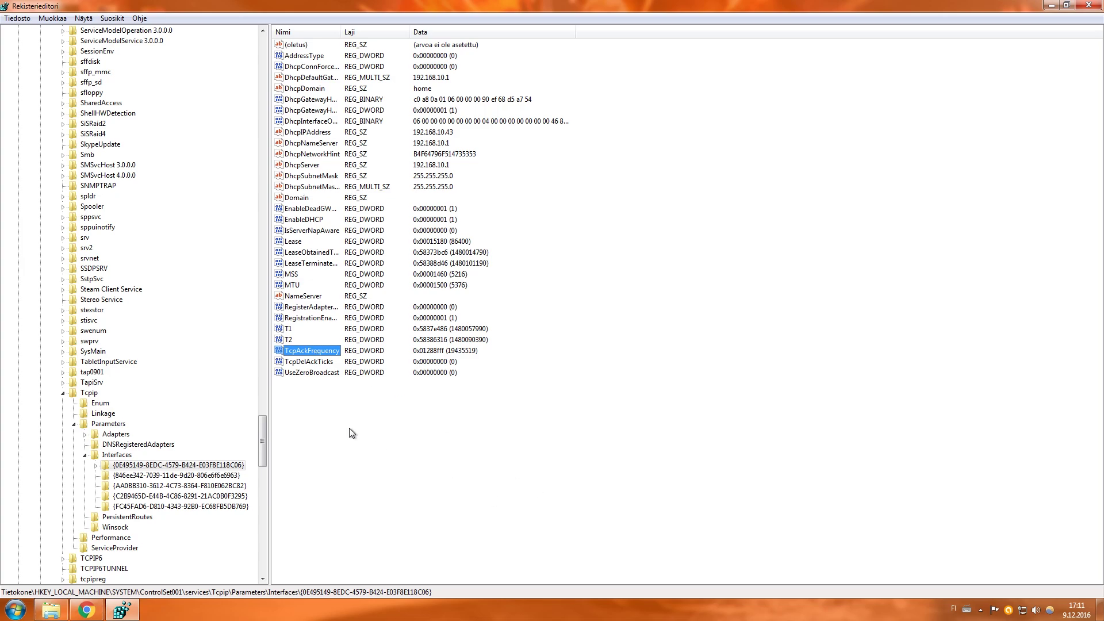
{"action": "left_click", "coordinate": [315, 361]}
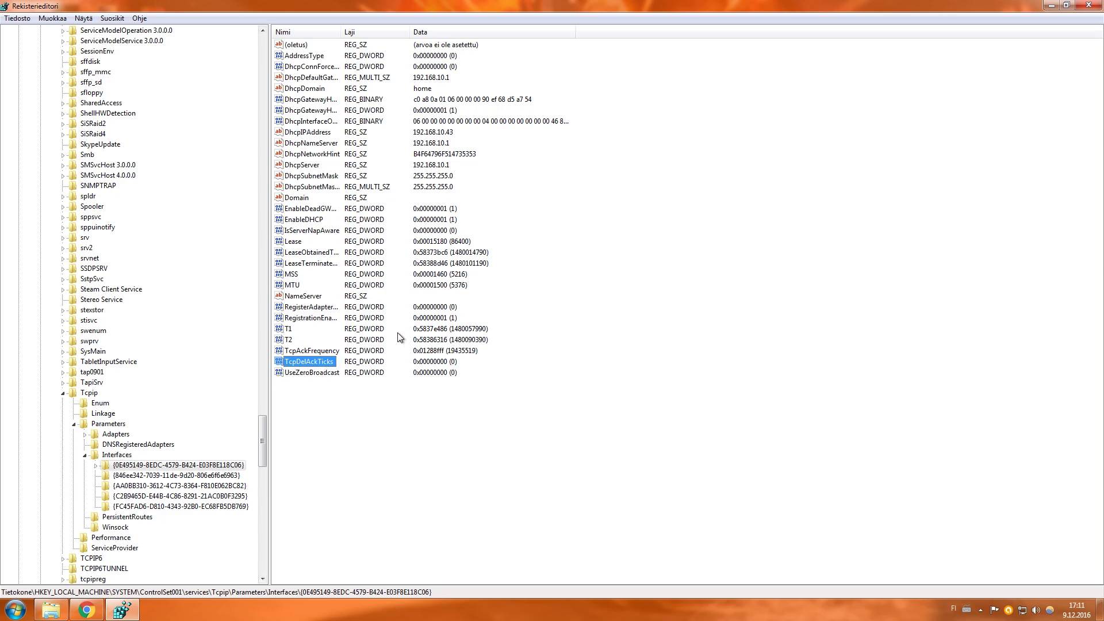
{"action": "left_click", "coordinate": [158, 475]}
{"action": "key", "text": "Up"}
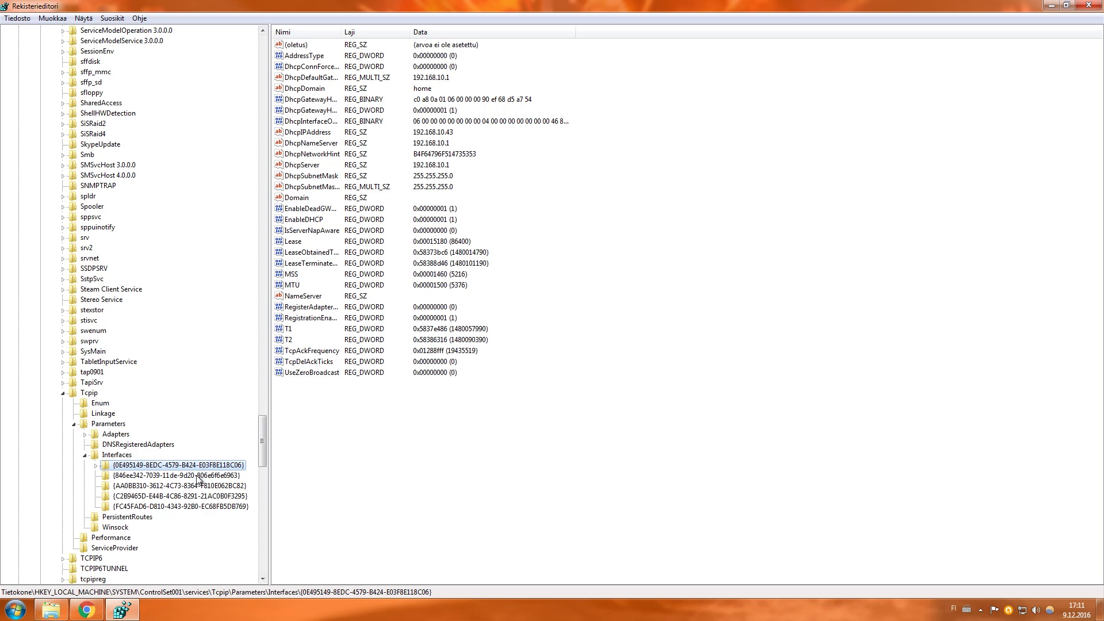
Look at the editing options available for the MSS, MTU, TcpAckFrequency and TcpDelAckTicks values without changing them.
{"action": "left_click", "coordinate": [295, 275]}
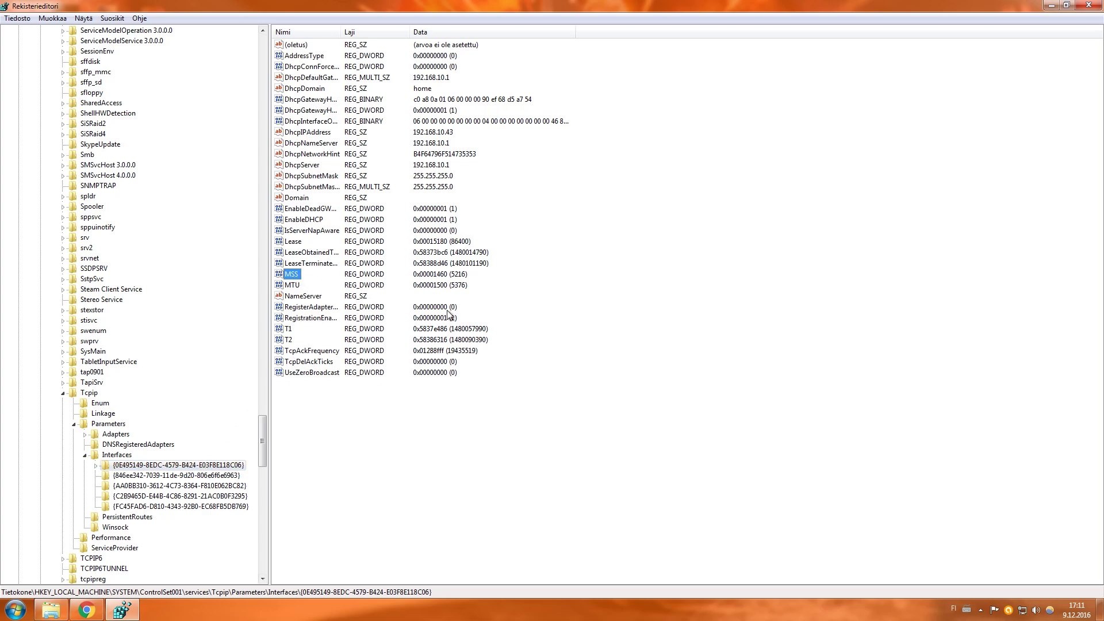
{"action": "right_click", "coordinate": [290, 276]}
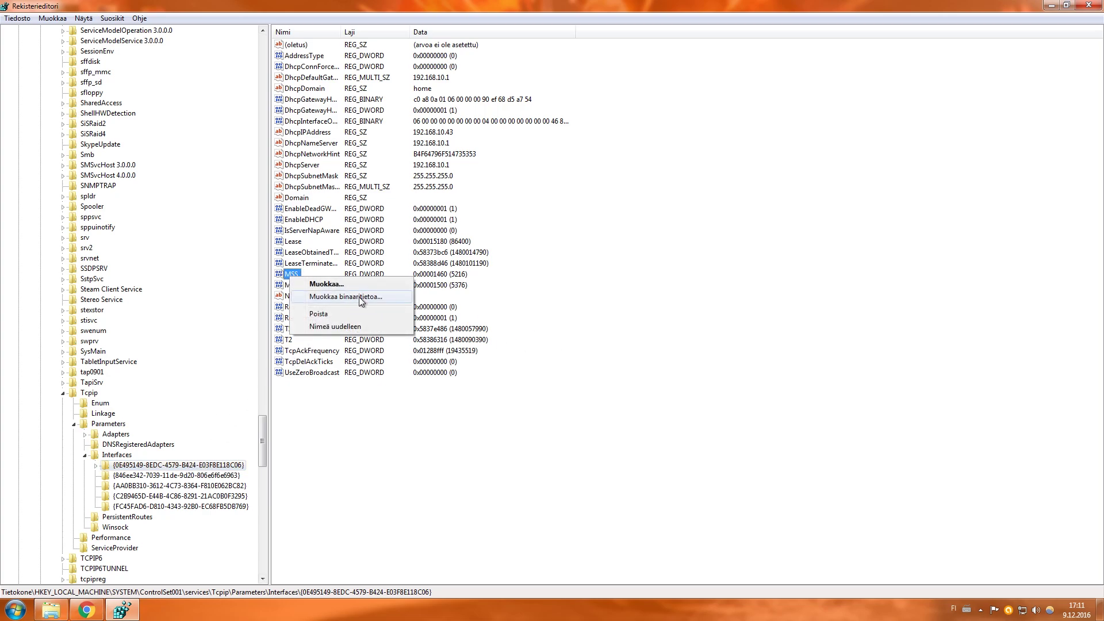
{"action": "left_click", "coordinate": [295, 286]}
{"action": "right_click", "coordinate": [296, 286]}
{"action": "left_click", "coordinate": [352, 396]}
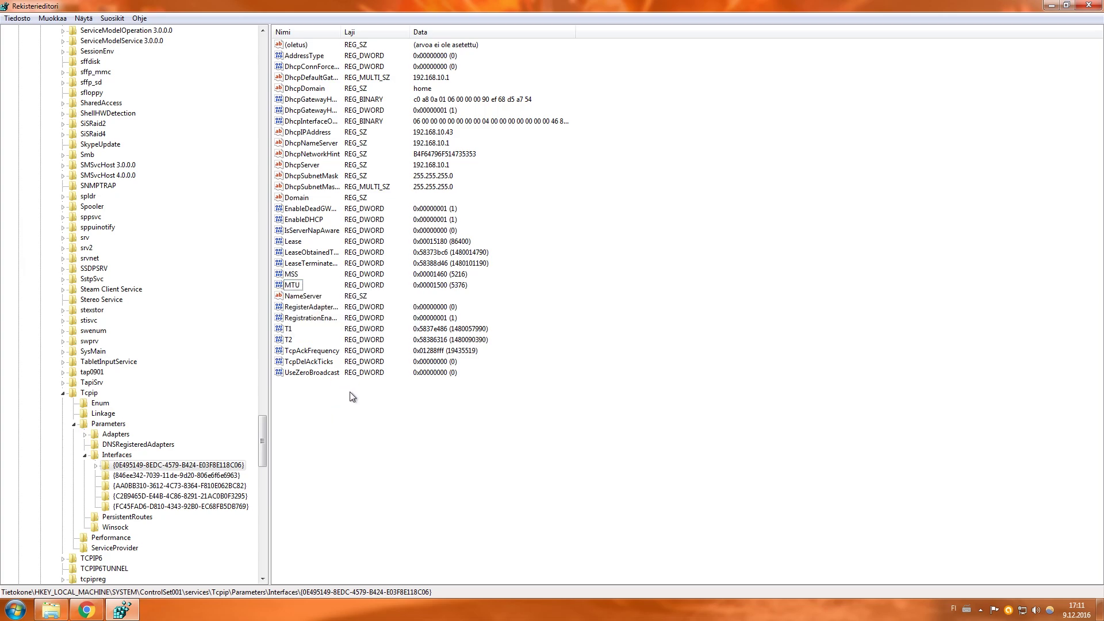
{"action": "right_click", "coordinate": [304, 350]}
{"action": "left_click", "coordinate": [351, 453]}
{"action": "left_click", "coordinate": [309, 366]}
{"action": "right_click", "coordinate": [308, 367]}
{"action": "left_click", "coordinate": [424, 536]}
View the values stored in each of the other four subkeys under Interfaces.
{"action": "left_click", "coordinate": [200, 475]}
{"action": "left_click", "coordinate": [201, 485]}
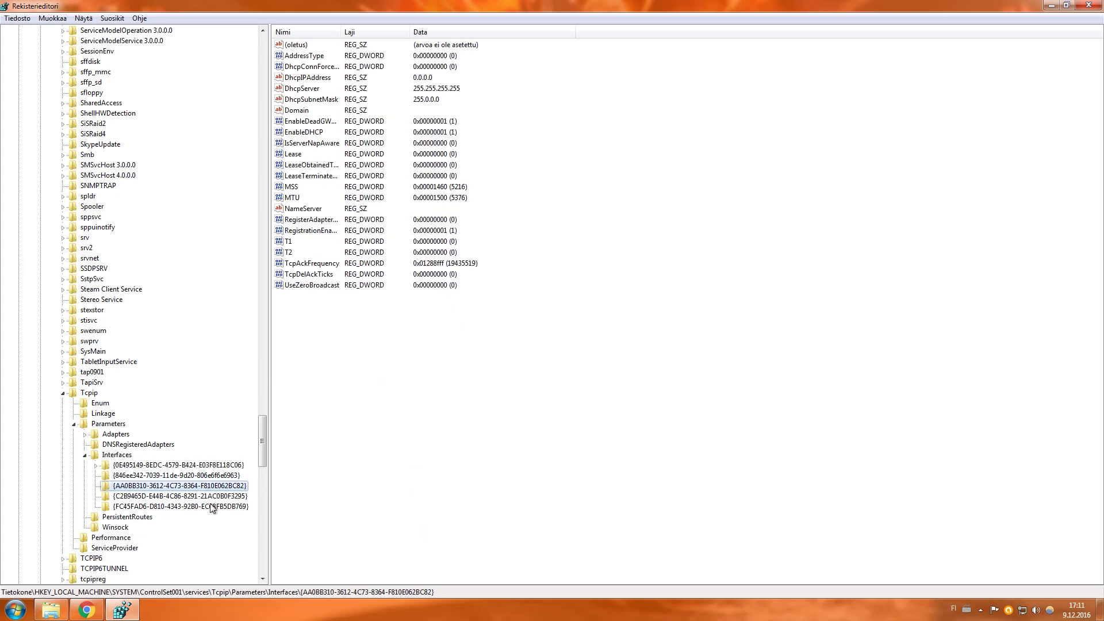
{"action": "left_click", "coordinate": [210, 497]}
{"action": "left_click", "coordinate": [213, 506]}
{"action": "left_click", "coordinate": [172, 476]}
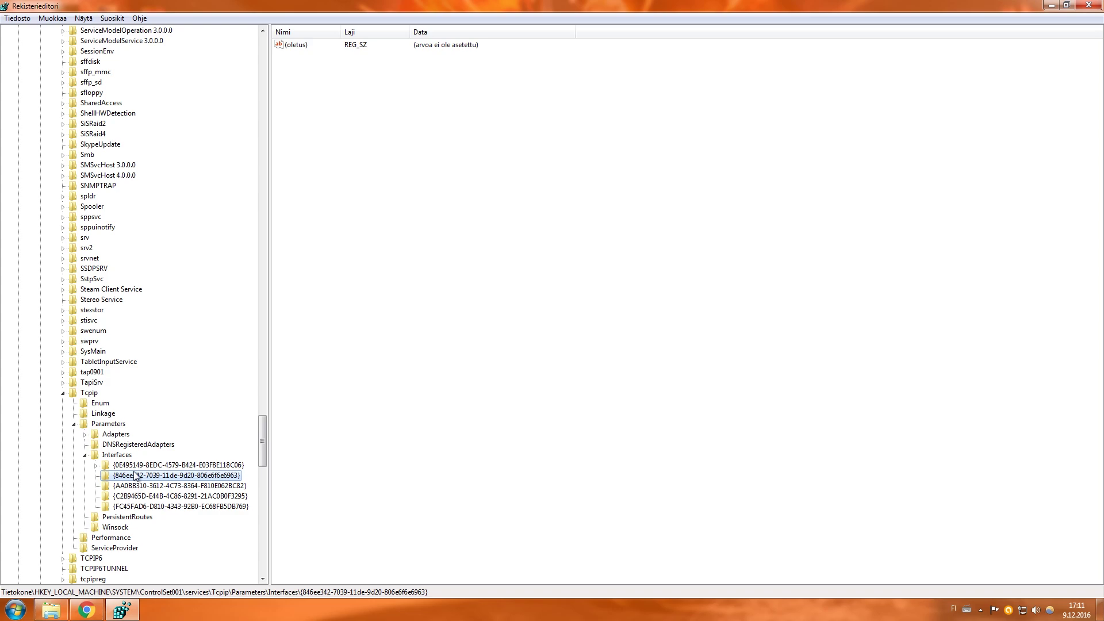
Compare the values stored in the first, second, third and fifth interface subkeys, including MTU in the first.
{"action": "left_click", "coordinate": [198, 469]}
{"action": "left_click", "coordinate": [177, 475]}
{"action": "left_click", "coordinate": [176, 465]}
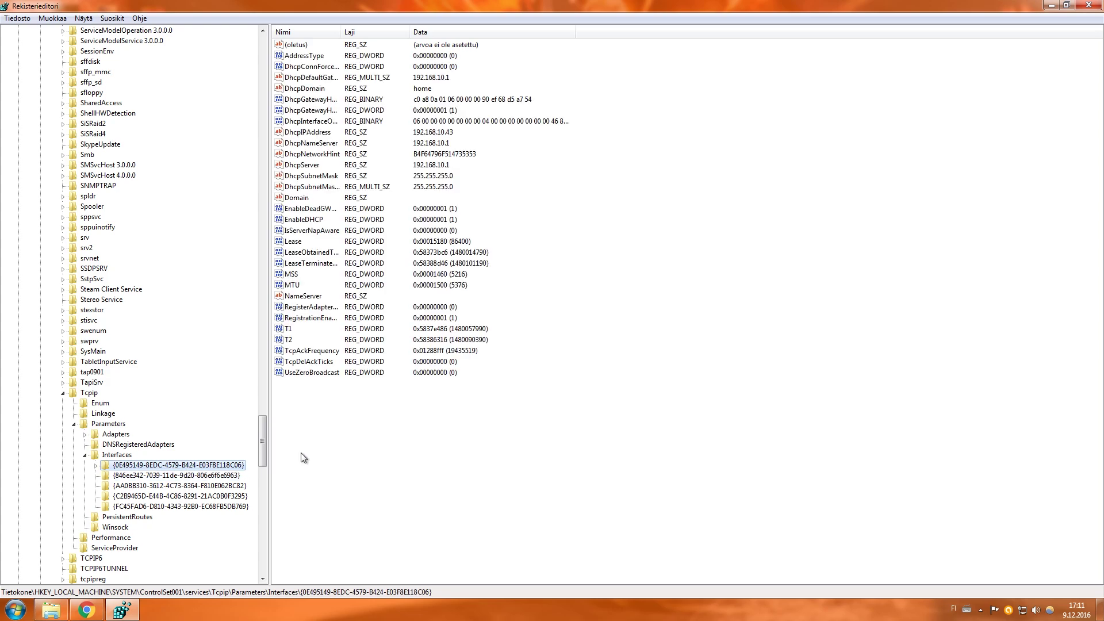
{"action": "left_click", "coordinate": [290, 285]}
{"action": "left_click", "coordinate": [165, 475]}
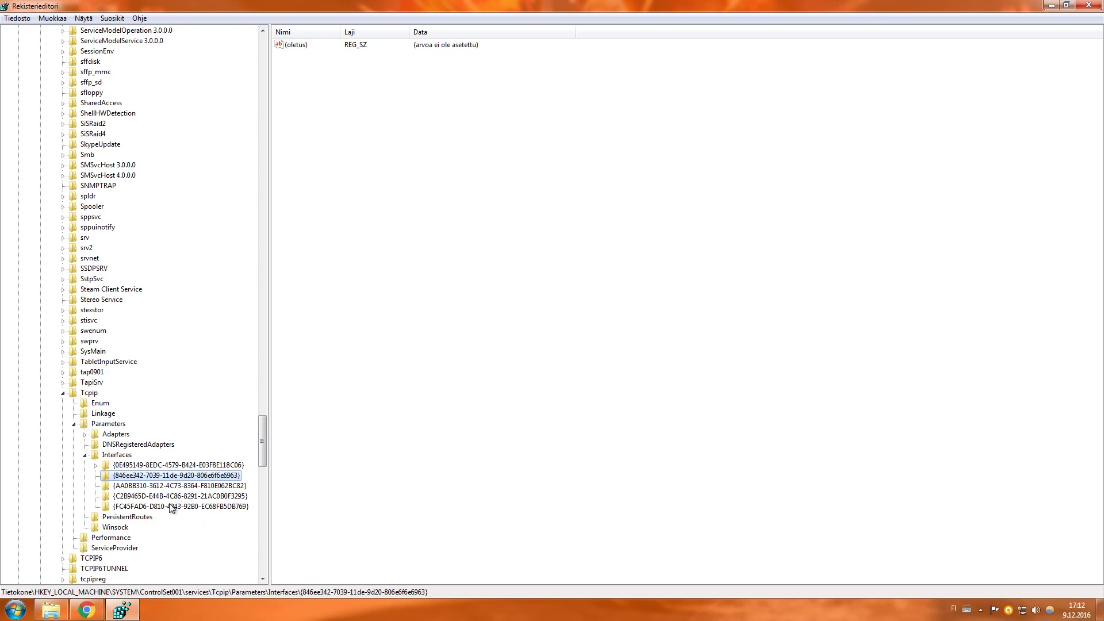
{"action": "left_click", "coordinate": [160, 486]}
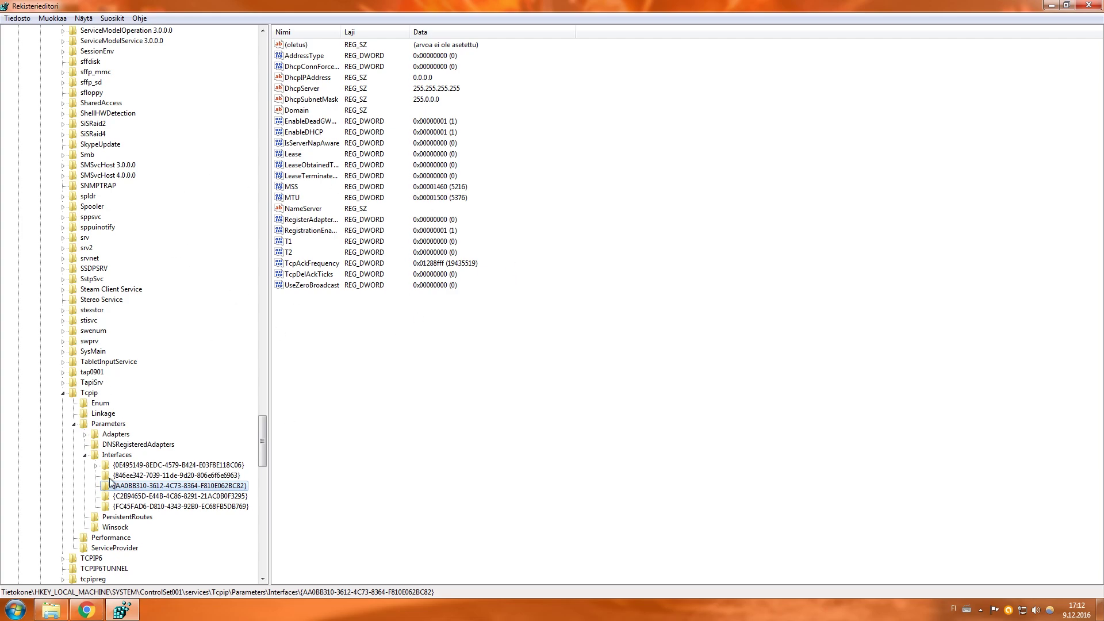
{"action": "left_click", "coordinate": [173, 506]}
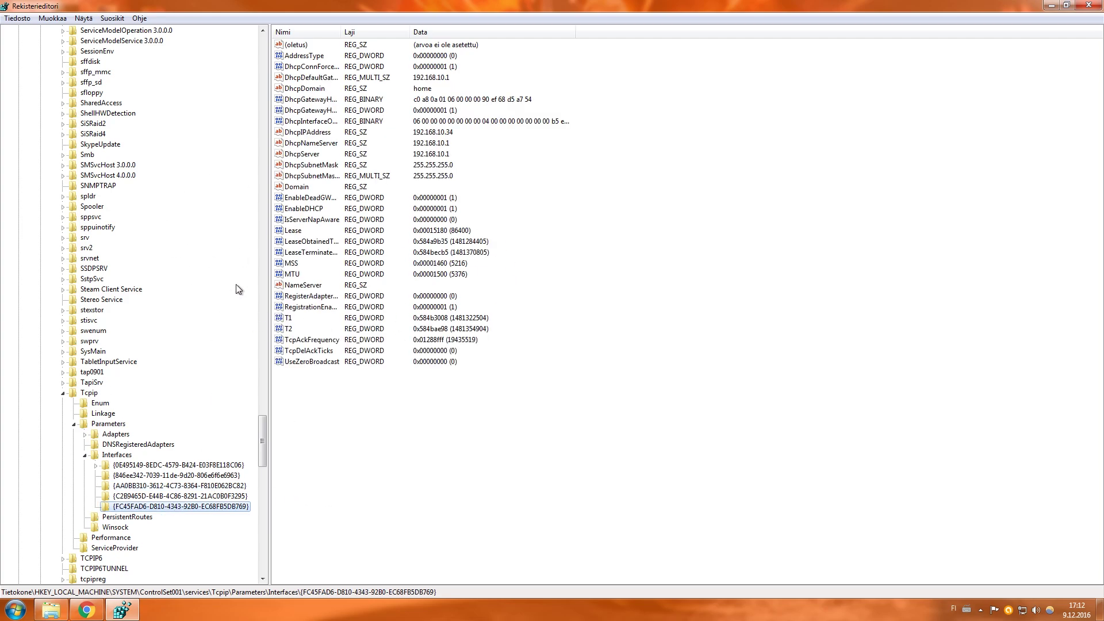
{"action": "left_click", "coordinate": [159, 476]}
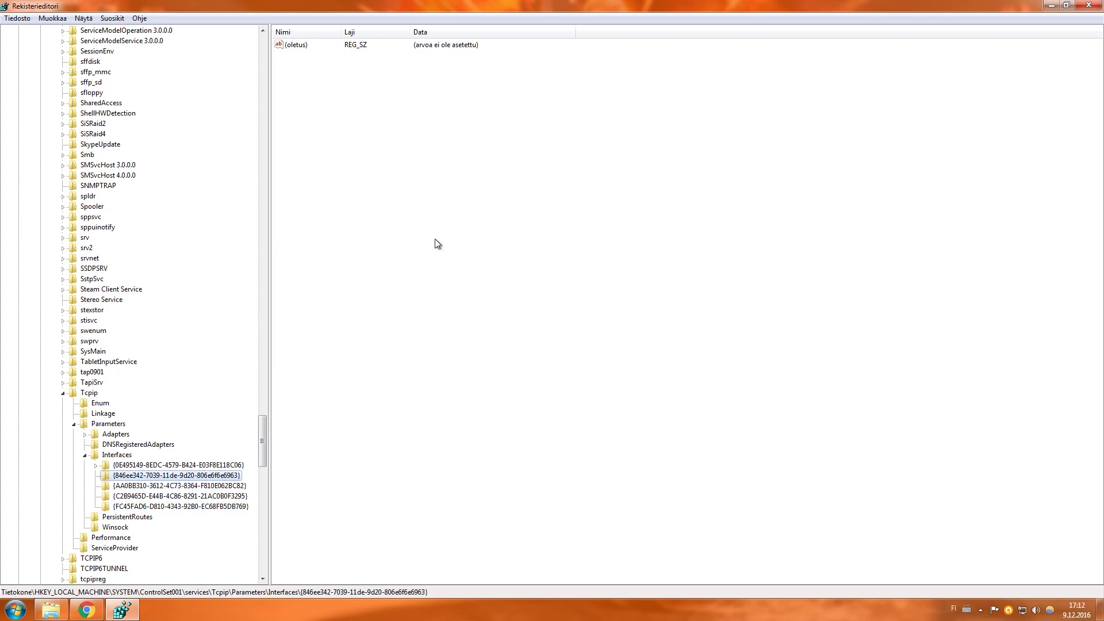
Check the MSS and TcpAckFrequency values in the {C2B9465D-E44B-4C86-8291-21AC0B0F3295} interface subkey.
{"action": "scroll", "coordinate": [186, 482], "scroll_direction": "down", "scroll_amount": 1}
{"action": "scroll", "coordinate": [186, 481], "scroll_direction": "down", "scroll_amount": 2}
{"action": "left_click", "coordinate": [178, 403]}
{"action": "left_click", "coordinate": [293, 103]}
{"action": "left_click", "coordinate": [311, 154]}
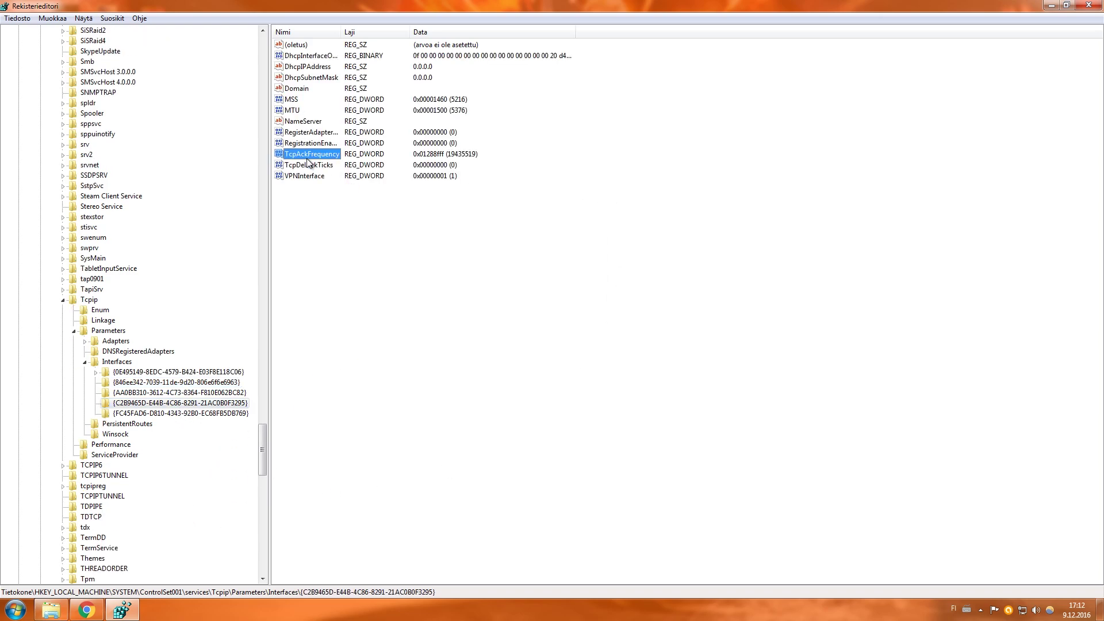
{"action": "left_click", "coordinate": [618, 475]}
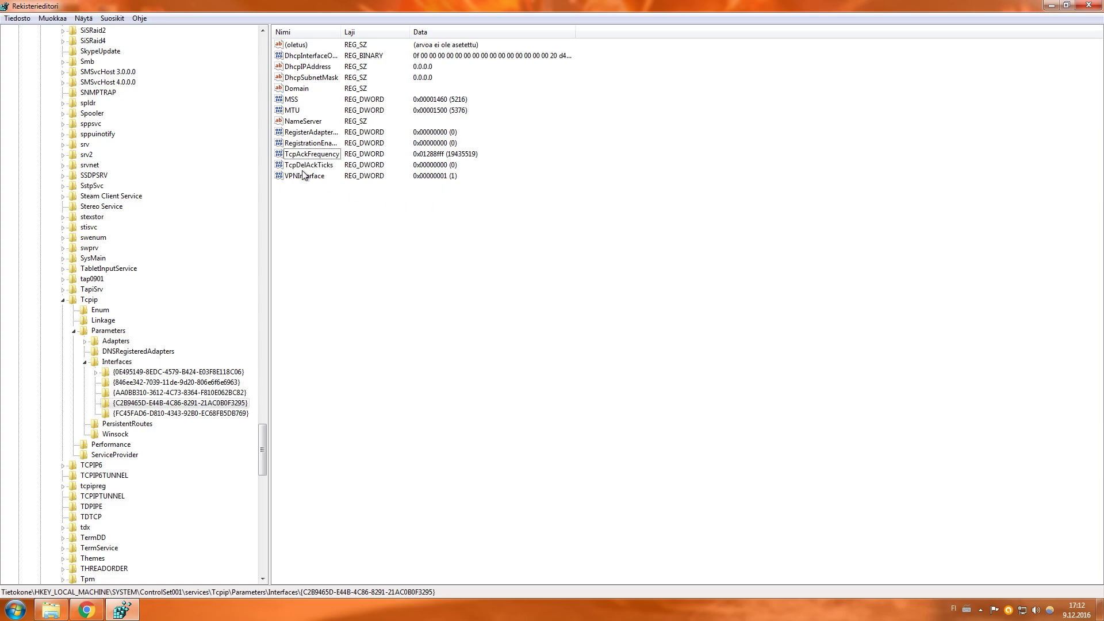